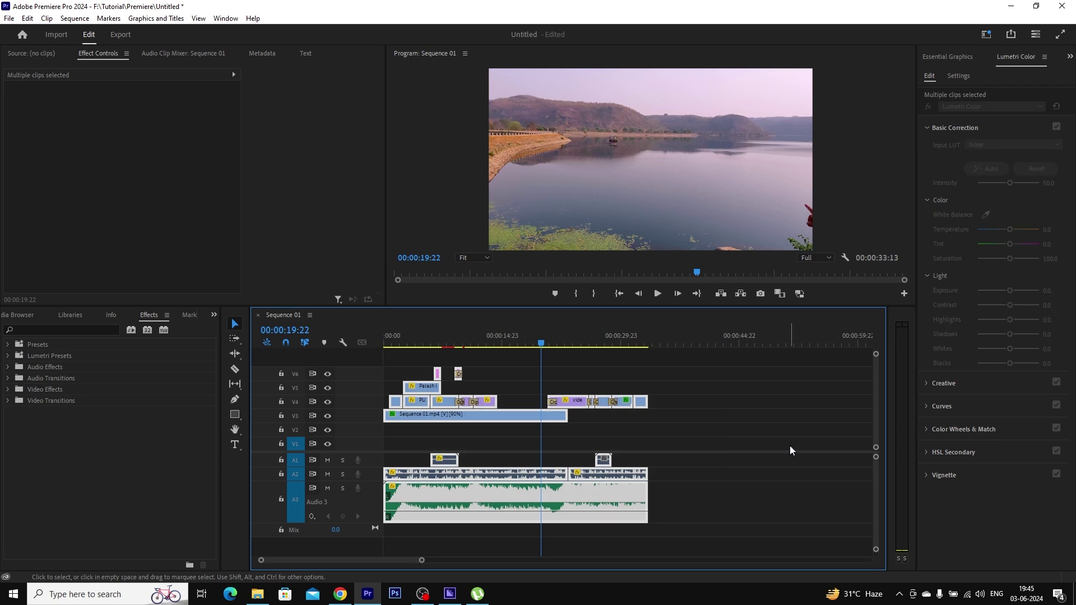
- Open the media export settings for Sequence 01 and scrub the preview to 00:00:18:19
{"action": "left_click", "coordinate": [789, 446]}
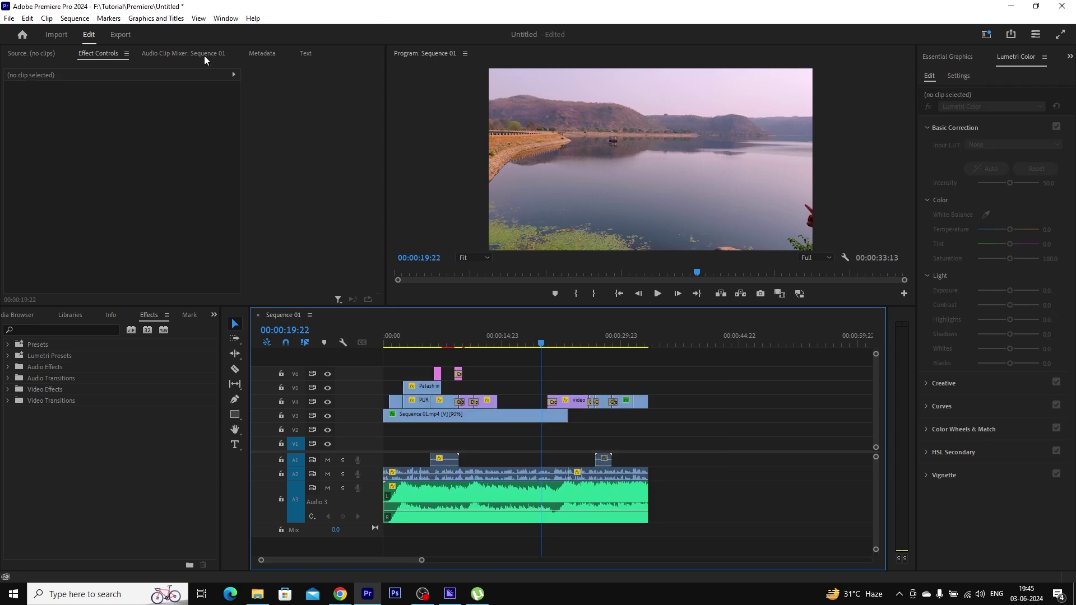
{"action": "left_click", "coordinate": [9, 19]}
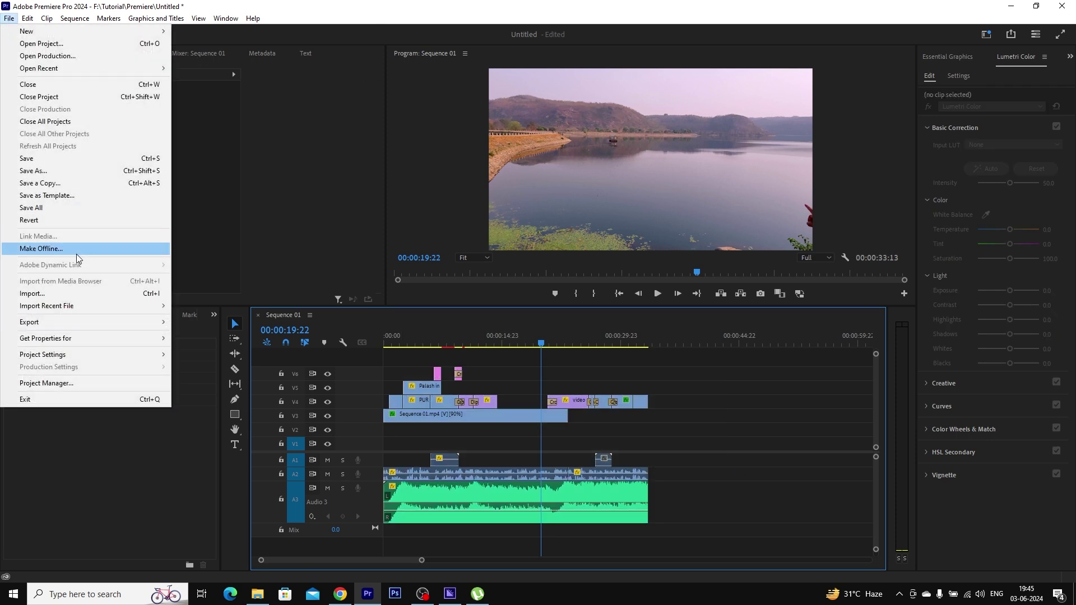
{"action": "mouse_move", "coordinate": [54, 325]}
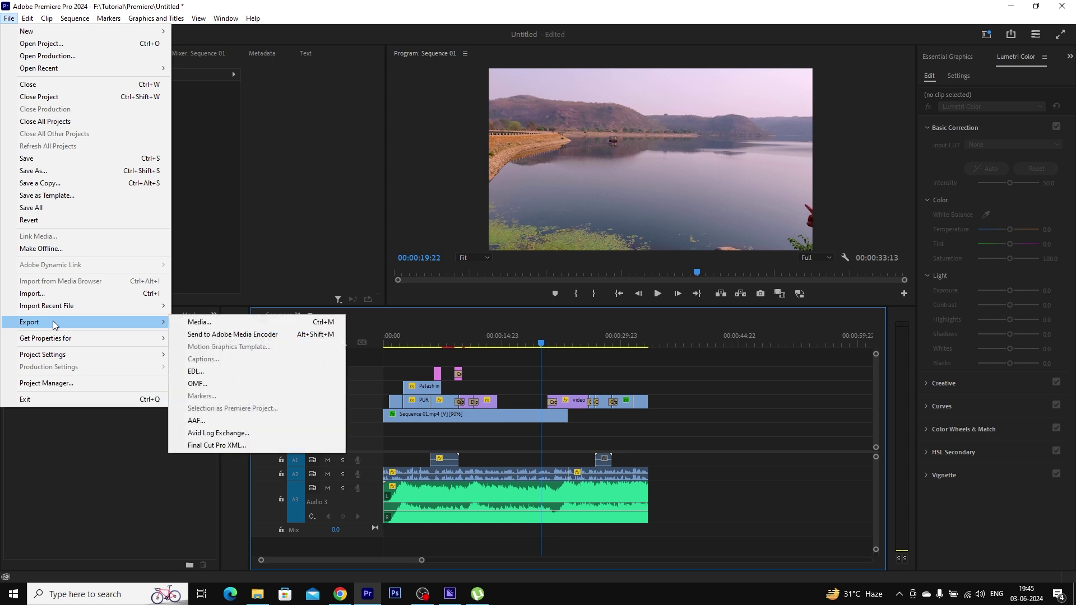
{"action": "left_click", "coordinate": [207, 322]}
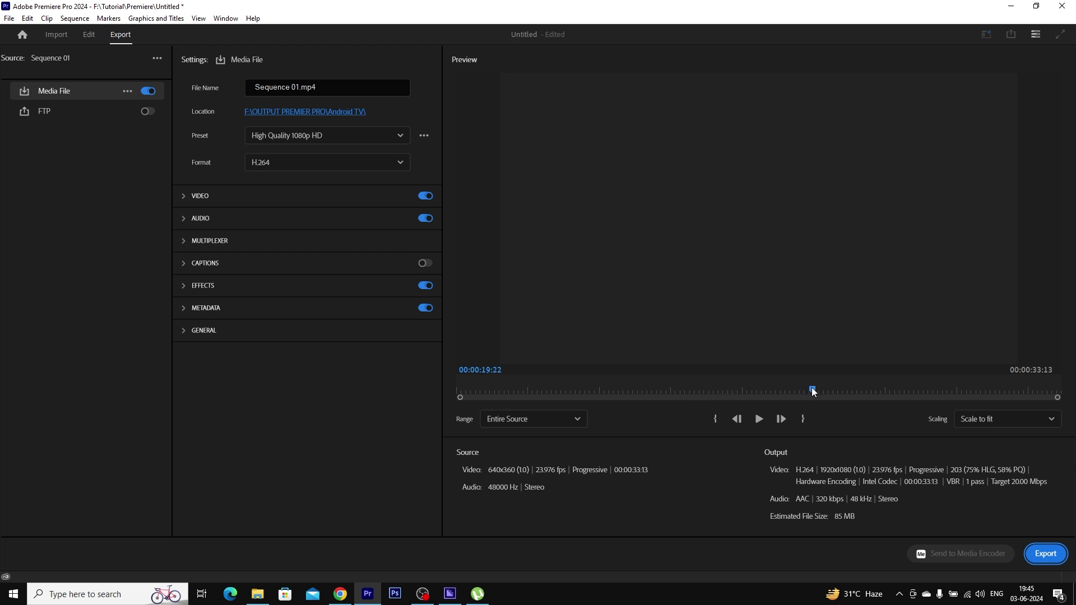
{"action": "mouse_move", "coordinate": [814, 391]}
{"action": "left_mouse_down"}
{"action": "mouse_move", "coordinate": [749, 389]}
{"action": "mouse_move", "coordinate": [793, 388]}
{"action": "left_mouse_up"}
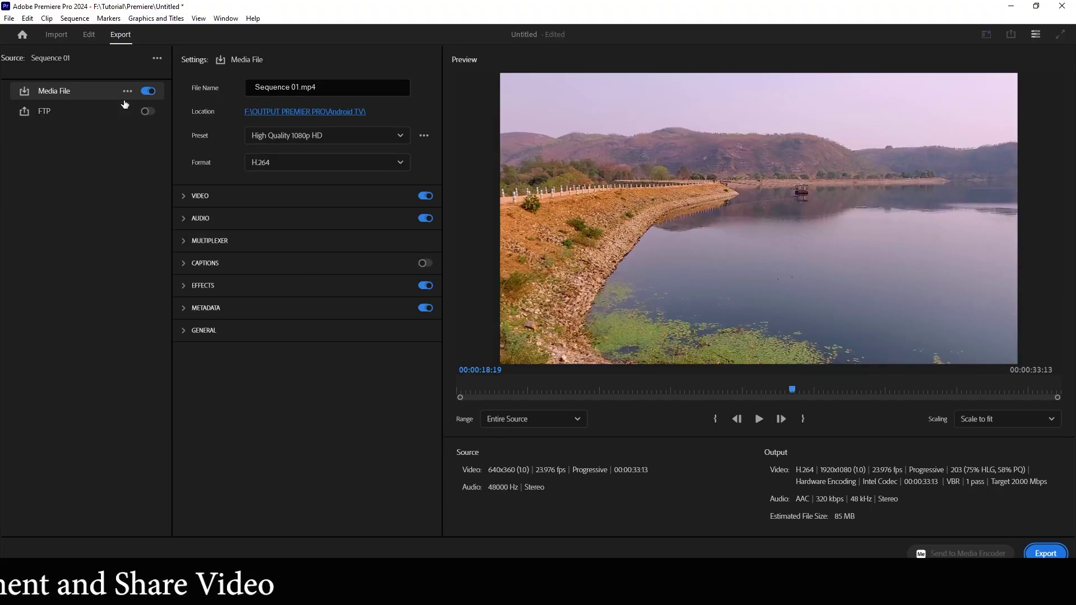
- Return to the editing workspace and try to send Sequence 01 to Adobe Media Encoder
{"action": "left_click", "coordinate": [88, 36]}
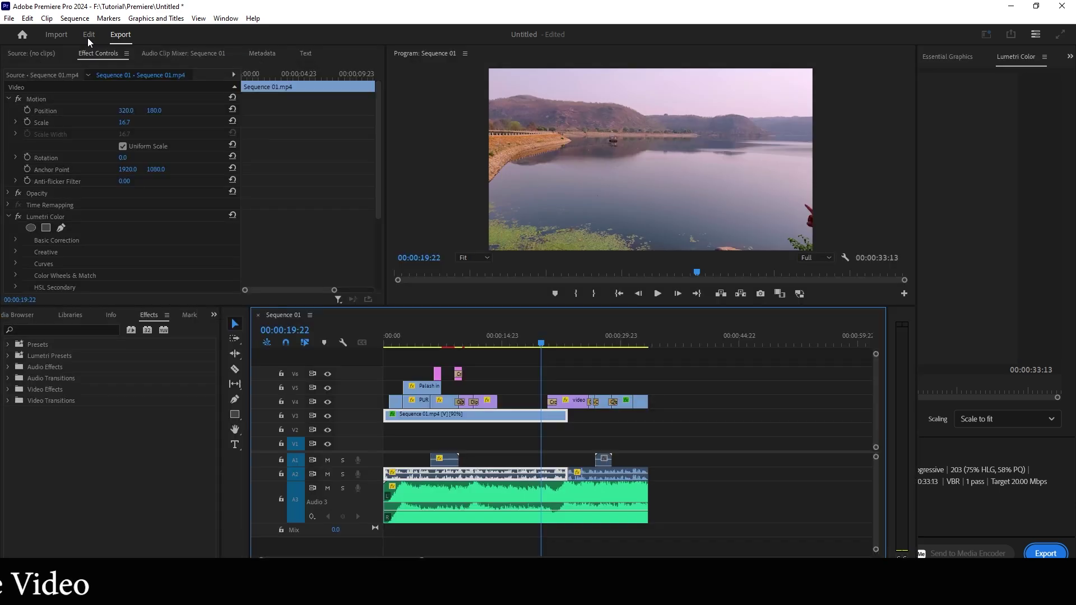
{"action": "left_click", "coordinate": [8, 23]}
{"action": "mouse_move", "coordinate": [55, 326]}
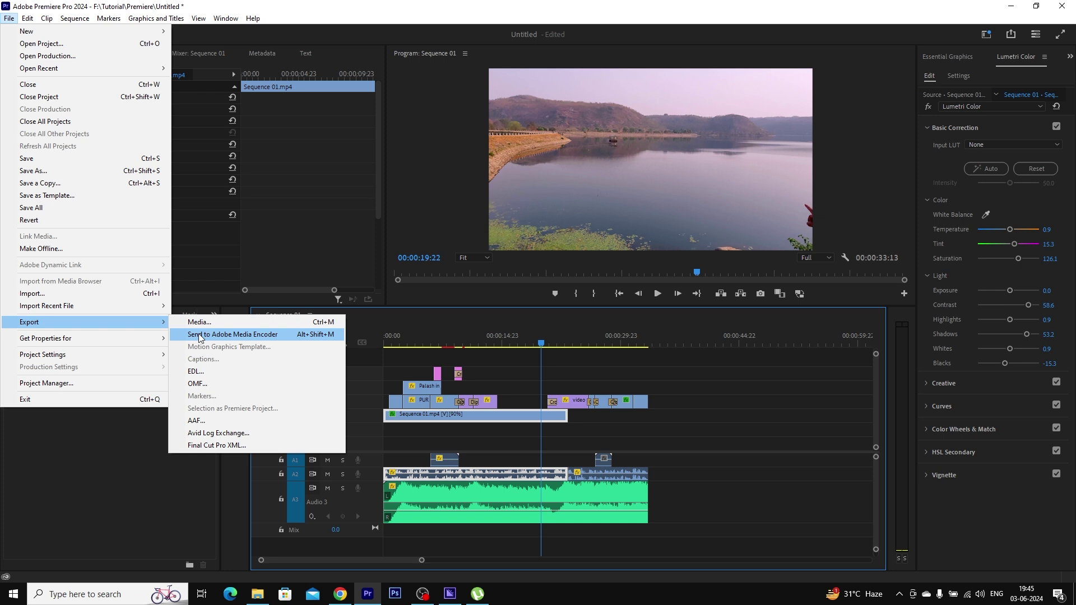
{"action": "left_click", "coordinate": [258, 334]}
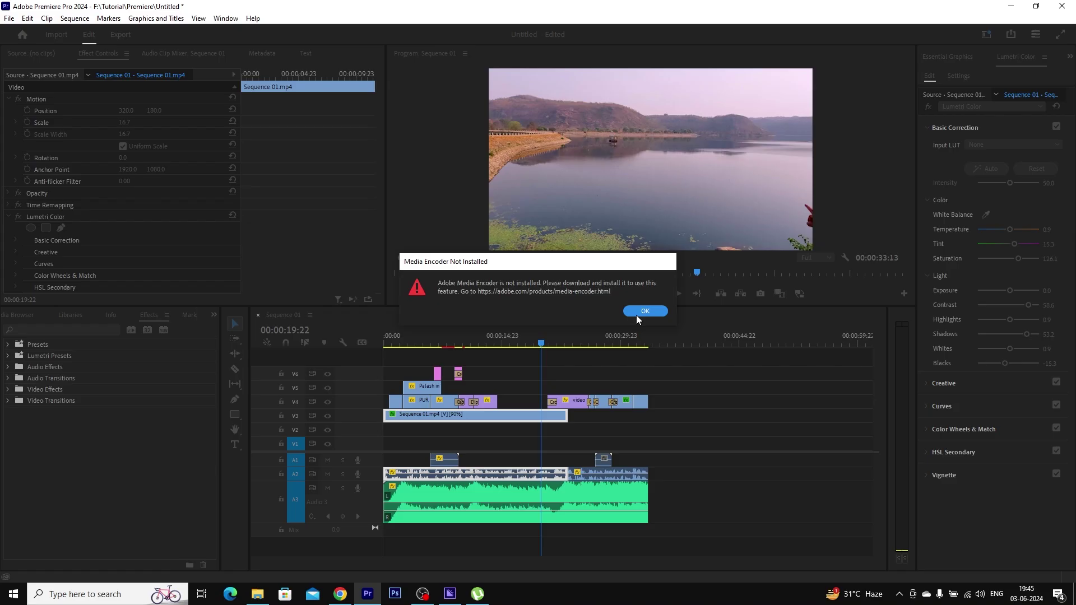
{"action": "left_click", "coordinate": [735, 326]}
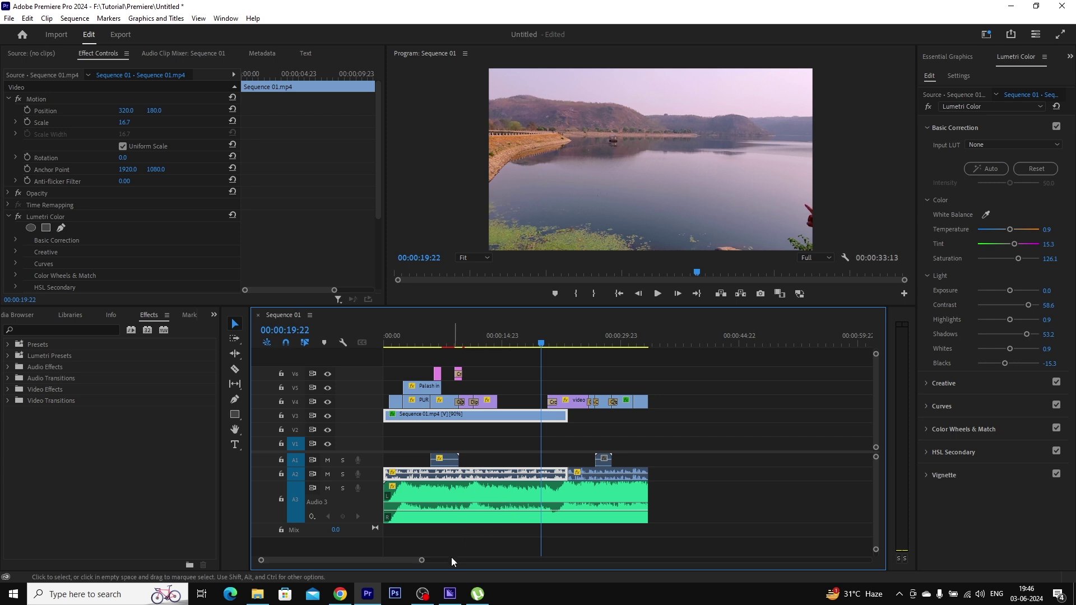
- Switch to Adobe Media Encoder CC 2019, view it as a smaller floating window, and return to Premiere Pro
{"action": "left_click", "coordinate": [450, 593]}
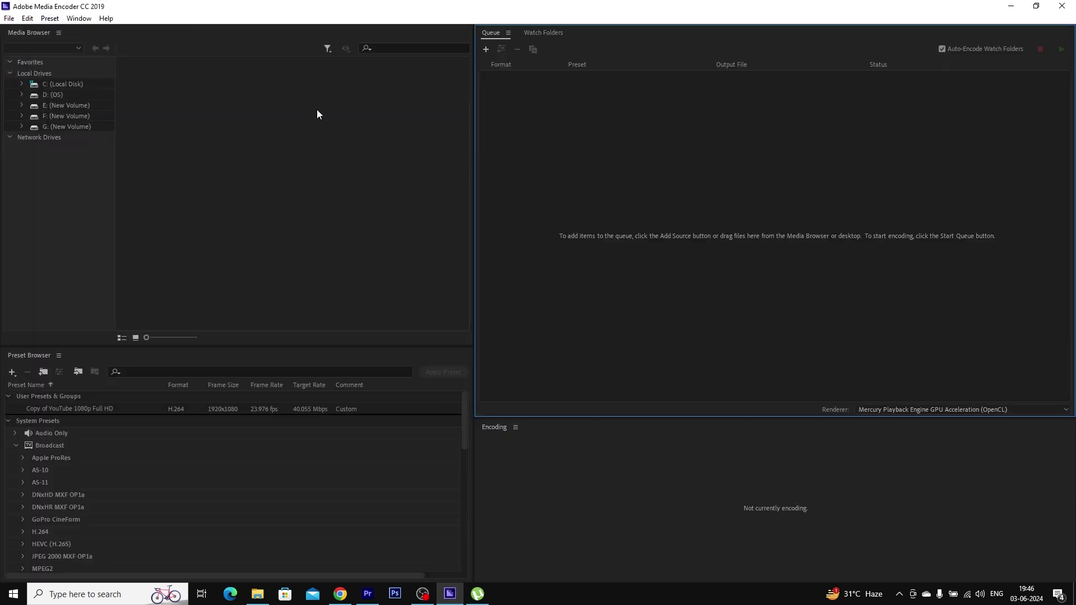
{"action": "left_click_drag", "start_coordinate": [349, 7], "coordinate": [507, 73]}
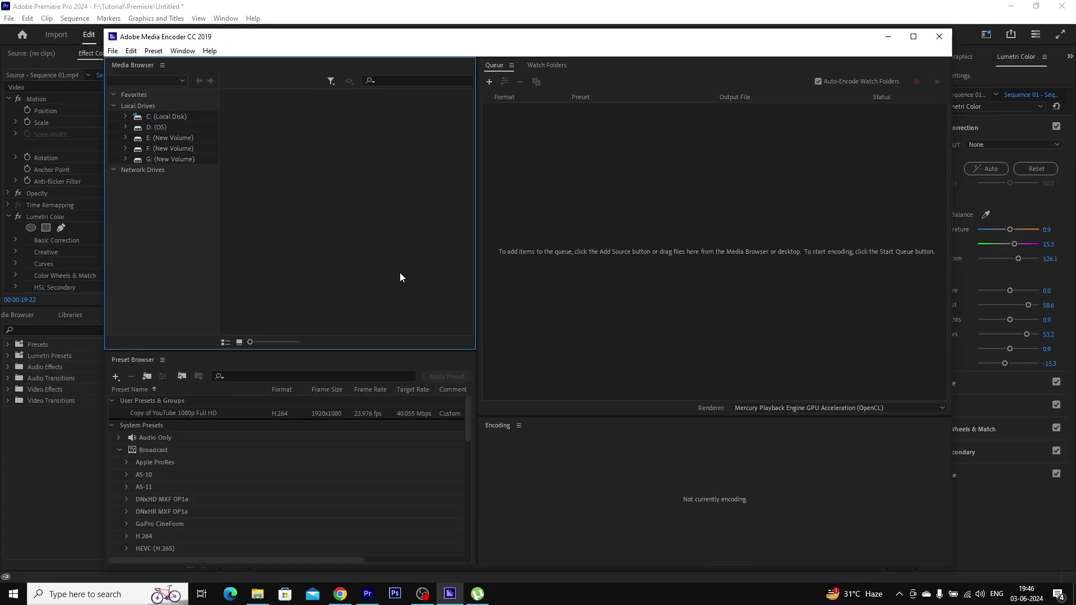
{"action": "key", "text": "alt+Tab"}
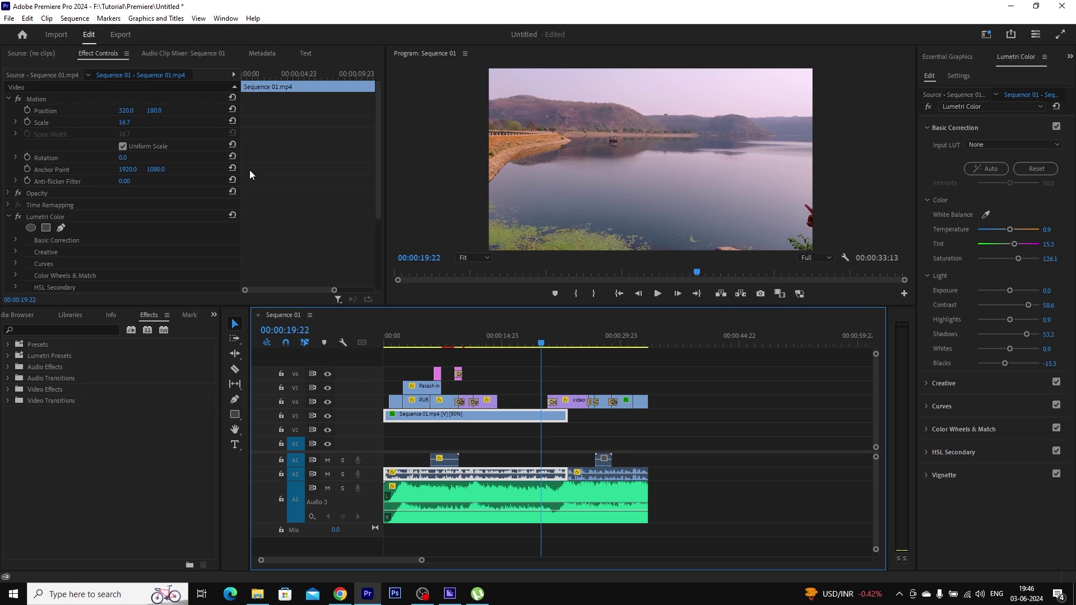
- Check the version information of Premiere Pro, then switch to Adobe Media Encoder CC 2019 and check its version too
{"action": "left_click", "coordinate": [253, 18]}
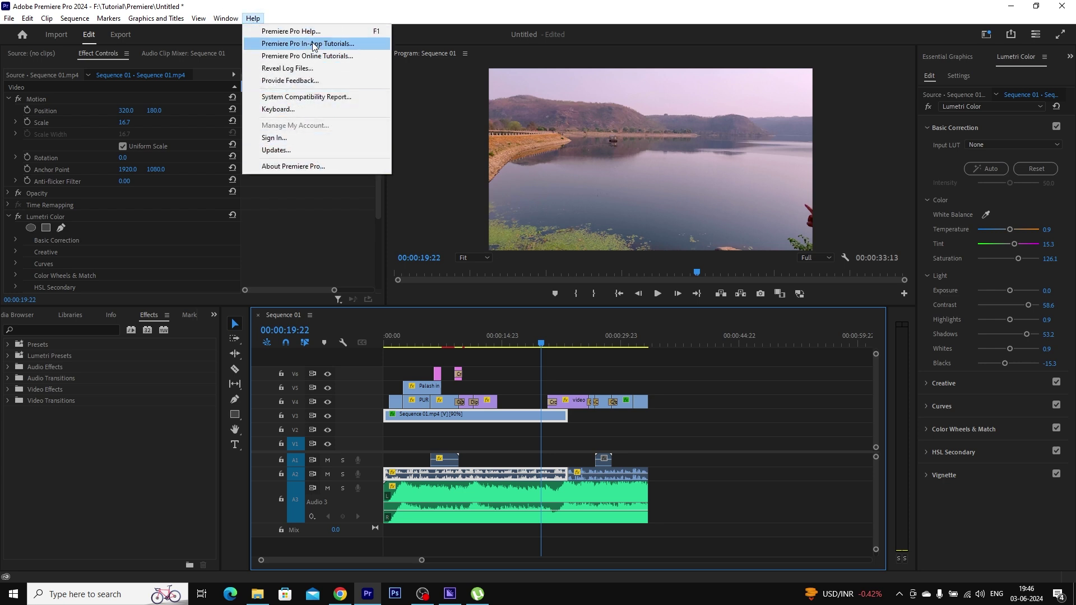
{"action": "left_click", "coordinate": [311, 167]}
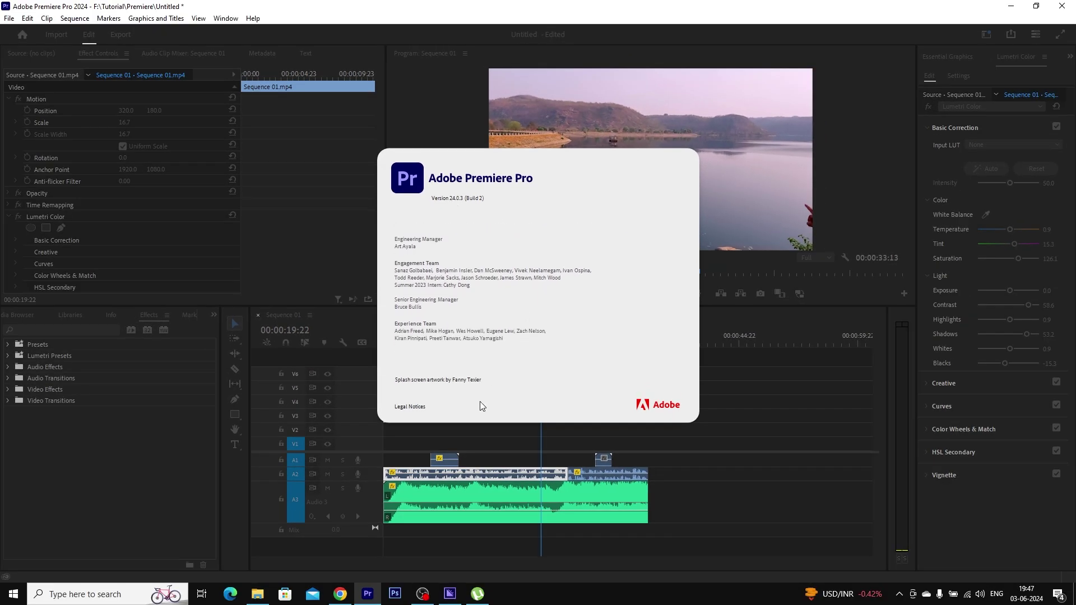
{"action": "left_click", "coordinate": [450, 595]}
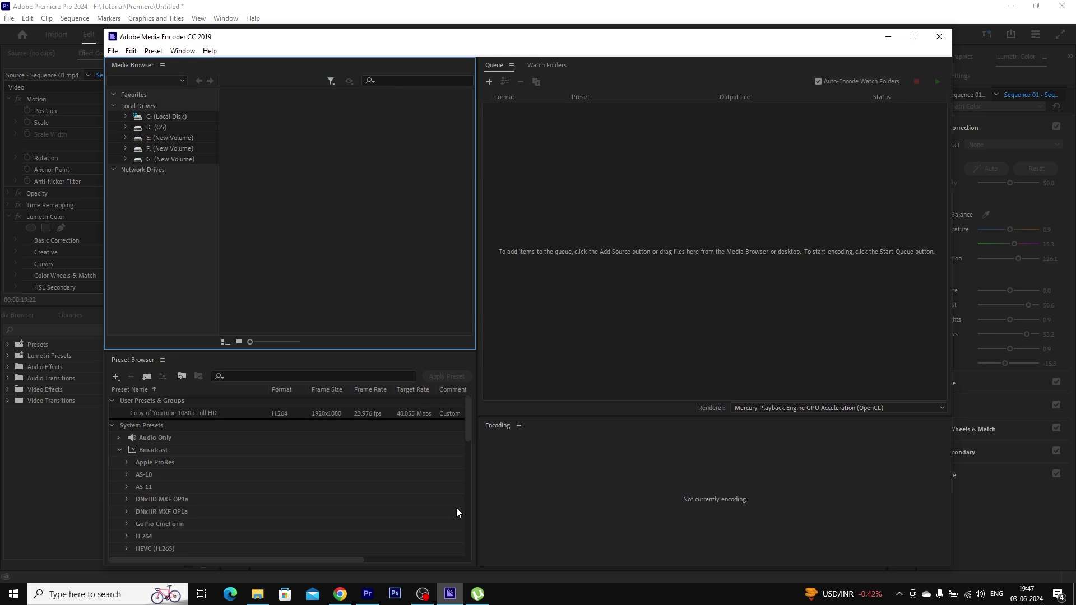
{"action": "left_click", "coordinate": [210, 51]}
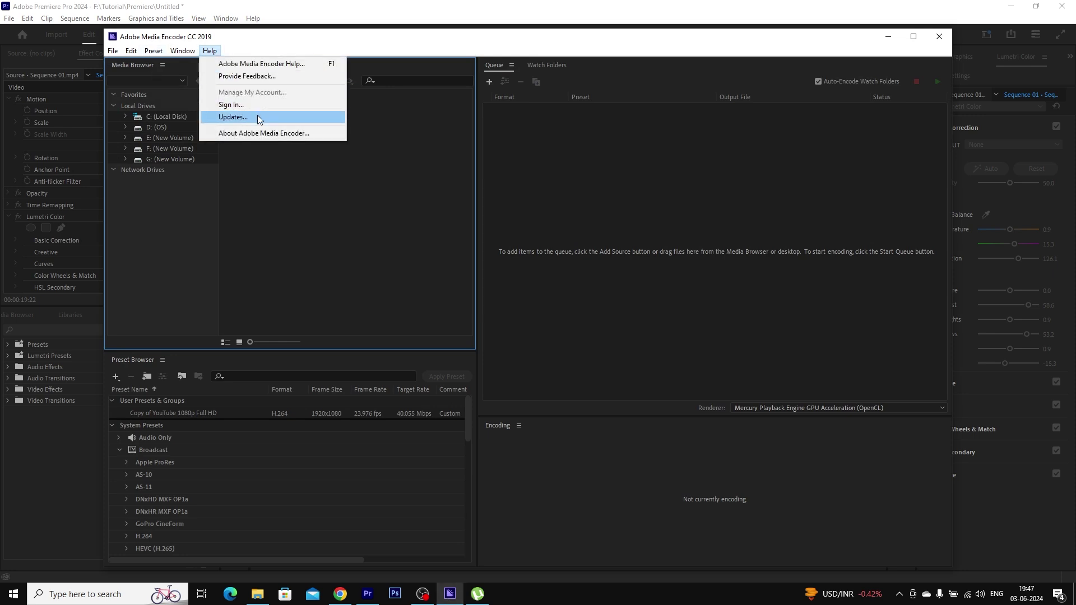
{"action": "left_click", "coordinate": [264, 133]}
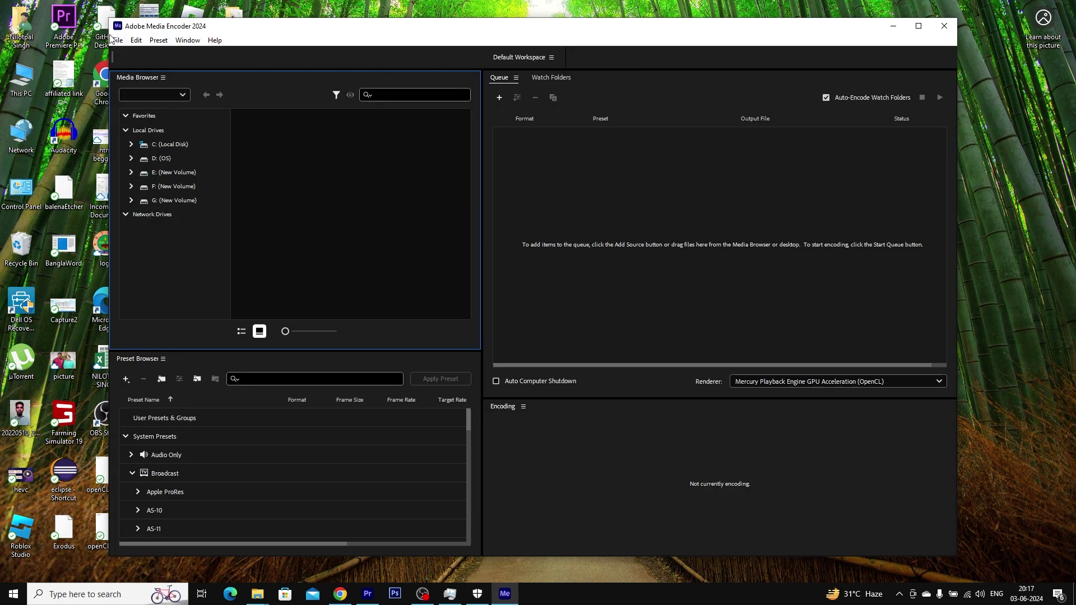
- Check the version information of Adobe Media Encoder 2024 and compare it with that of Premiere Pro
{"action": "left_click", "coordinate": [215, 40]}
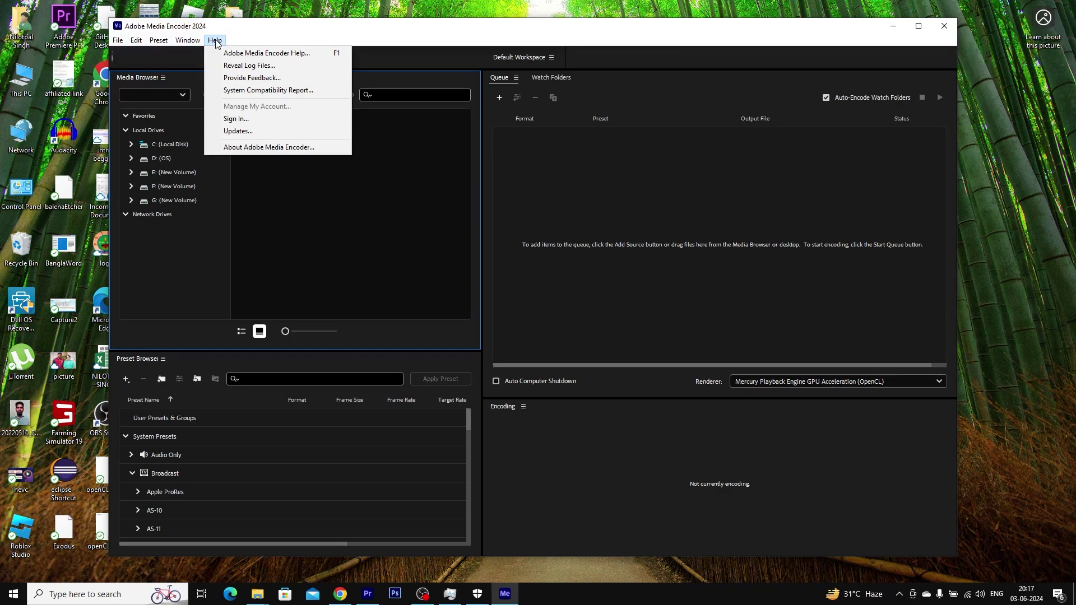
{"action": "left_click", "coordinate": [262, 148]}
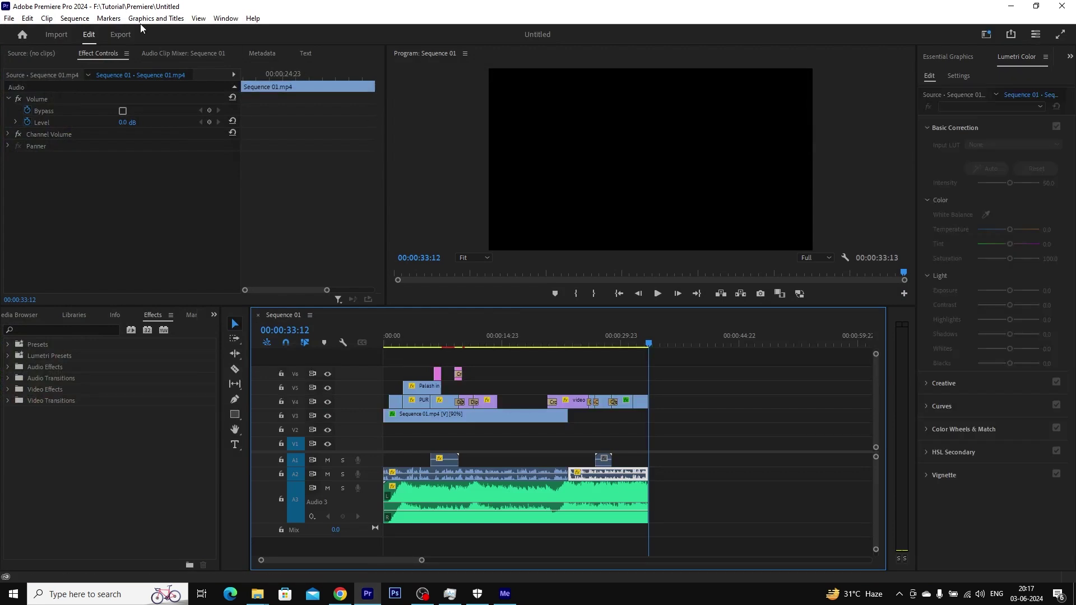
{"action": "left_click", "coordinate": [253, 19]}
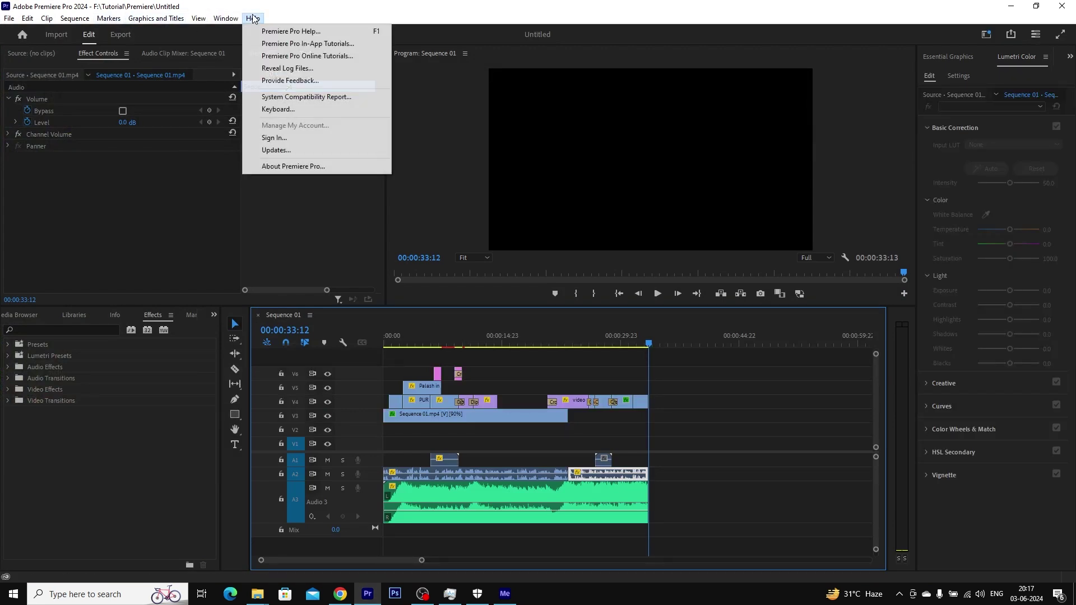
{"action": "left_click", "coordinate": [280, 166]}
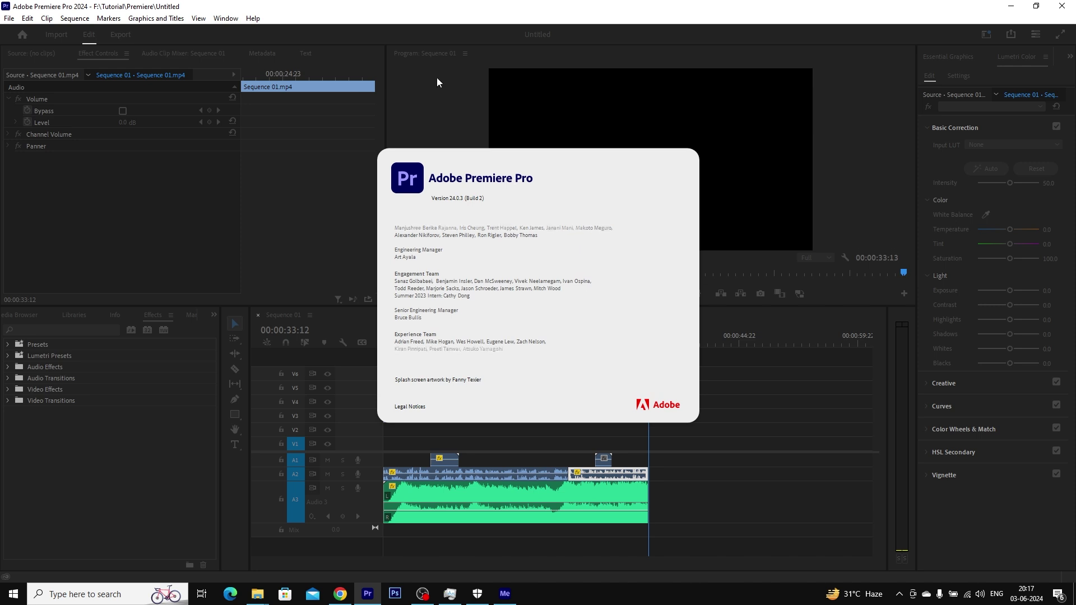
{"action": "key", "text": "Escape"}
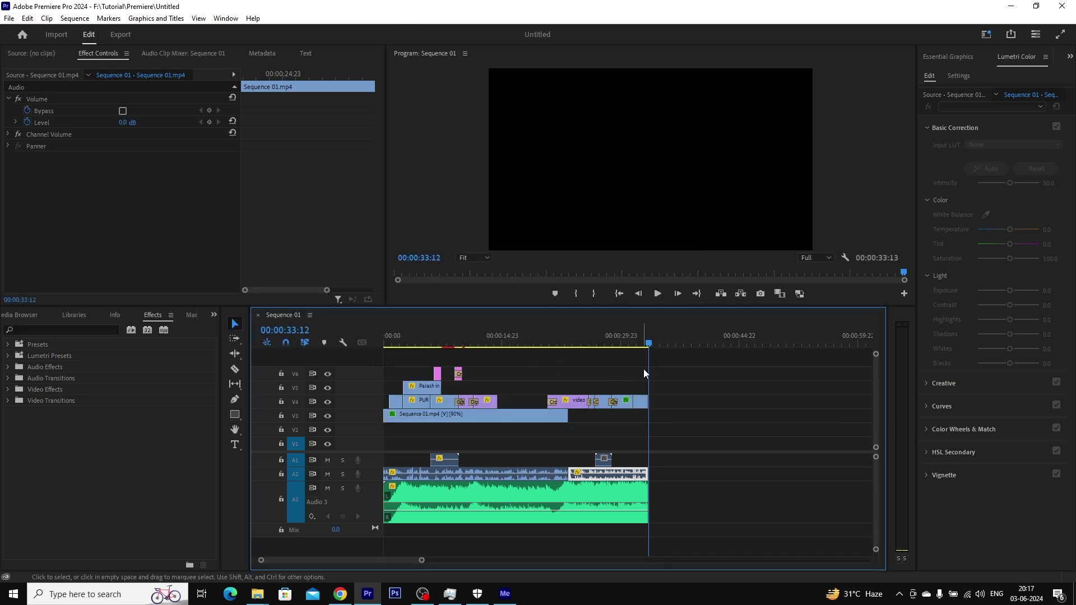
- Open the export settings for Sequence 01, preview the frame at 00:00:19:00, and send the export to Media Encoder
{"action": "left_click_drag", "start_coordinate": [679, 375], "coordinate": [386, 476]}
{"action": "left_click", "coordinate": [9, 19]}
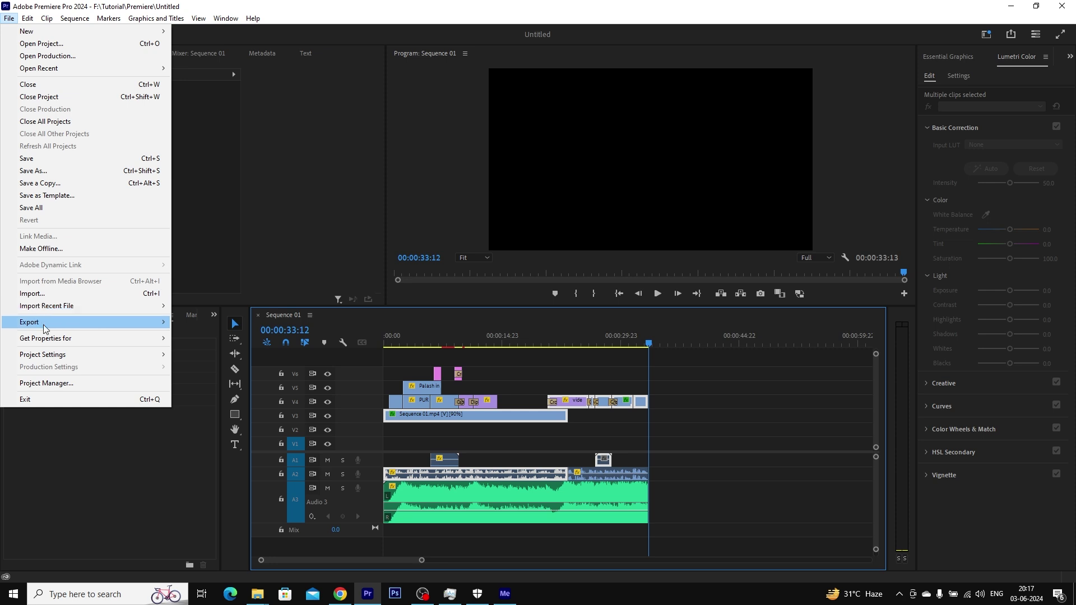
{"action": "mouse_move", "coordinate": [44, 325]}
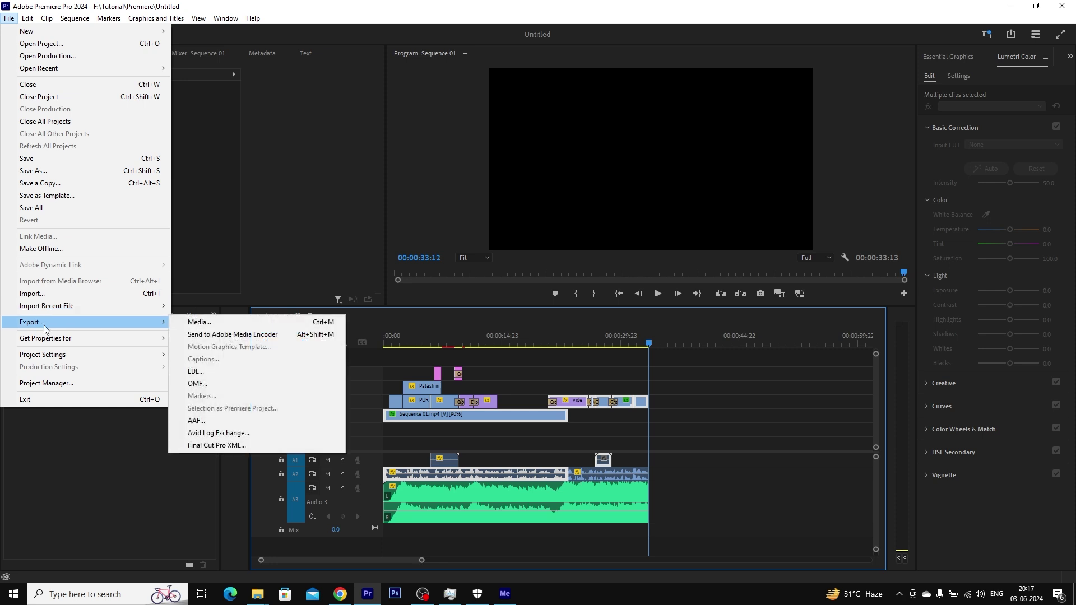
{"action": "left_click", "coordinate": [226, 324]}
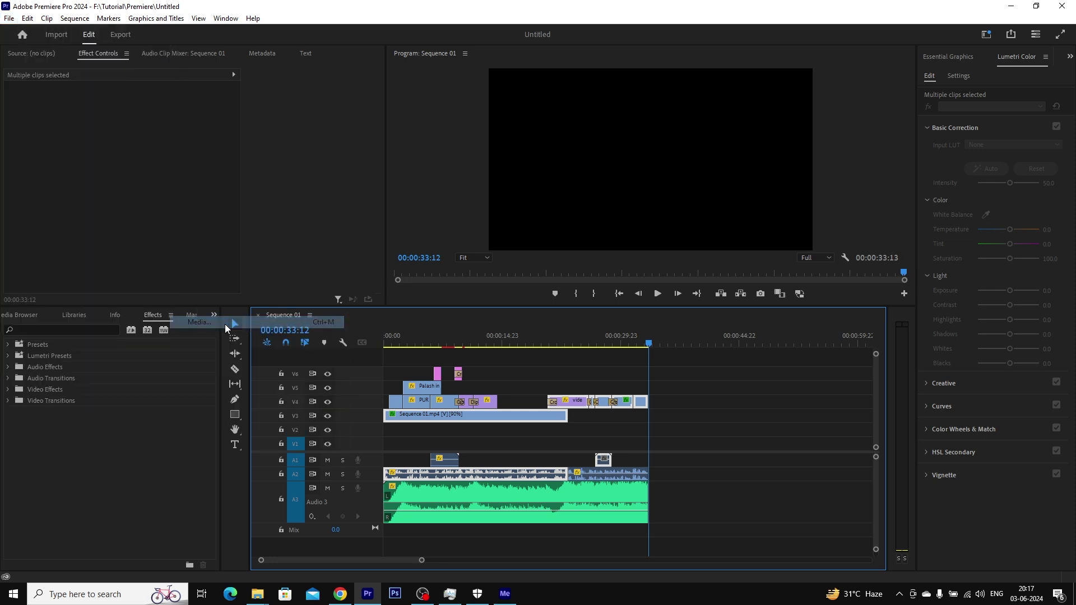
{"action": "left_click", "coordinate": [117, 36]}
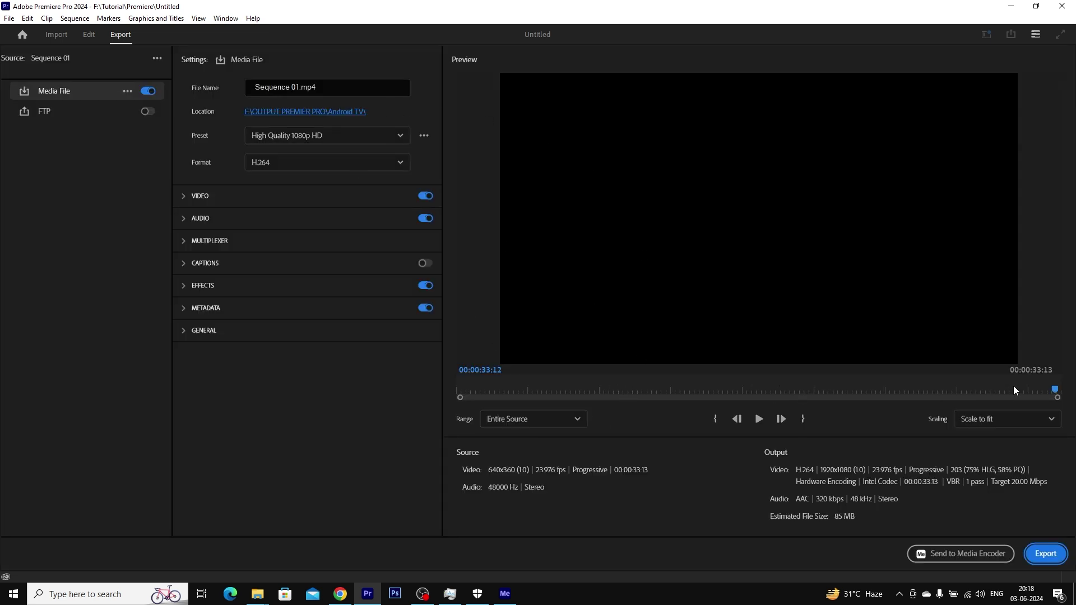
{"action": "left_click_drag", "start_coordinate": [758, 391], "coordinate": [796, 390]}
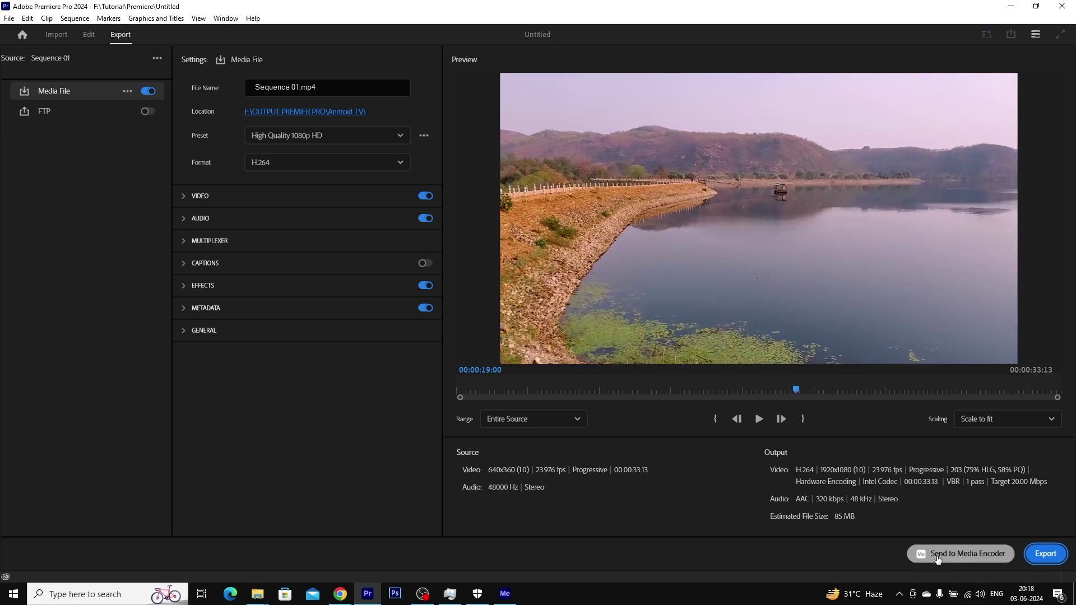
{"action": "left_click", "coordinate": [965, 555]}
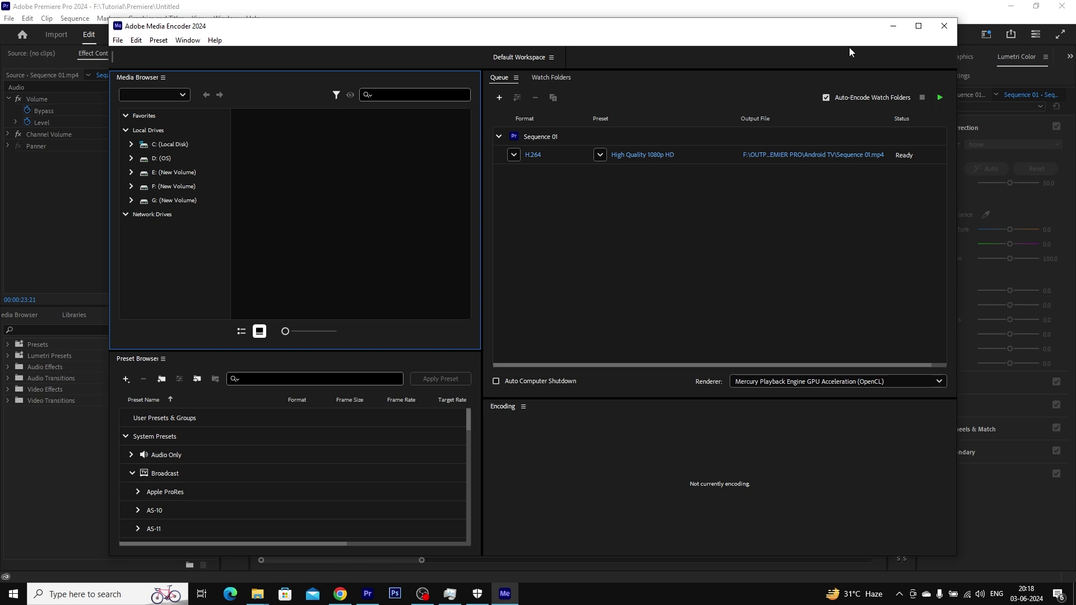
- Return to Premiere Pro and send Sequence 01 to Adobe Media Encoder directly from the editing workspace
{"action": "left_click", "coordinate": [893, 26]}
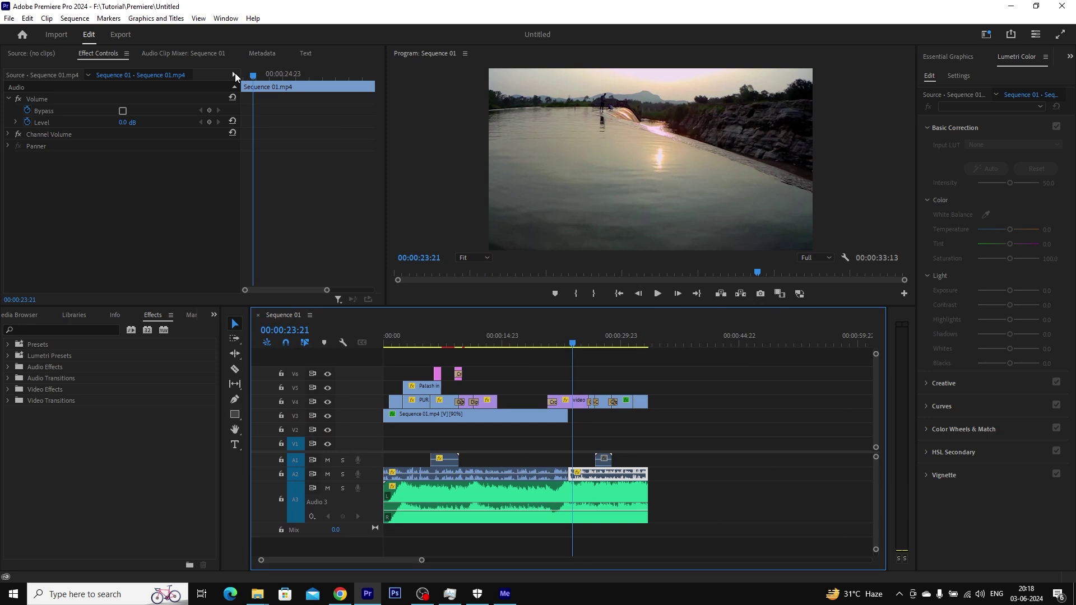
{"action": "left_click", "coordinate": [11, 18]}
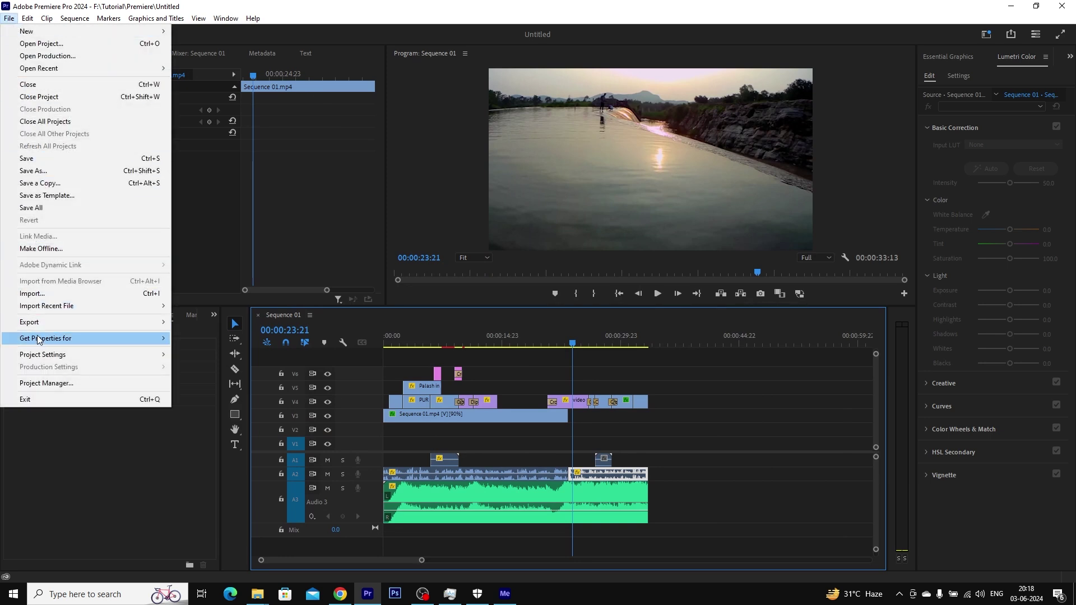
{"action": "mouse_move", "coordinate": [109, 323]}
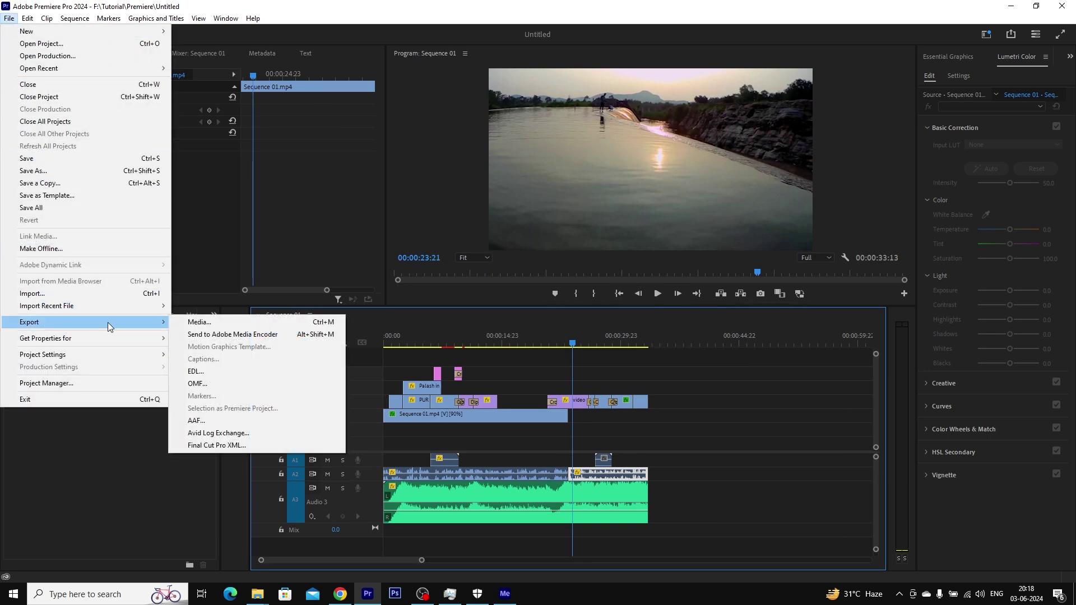
{"action": "left_click", "coordinate": [224, 335]}
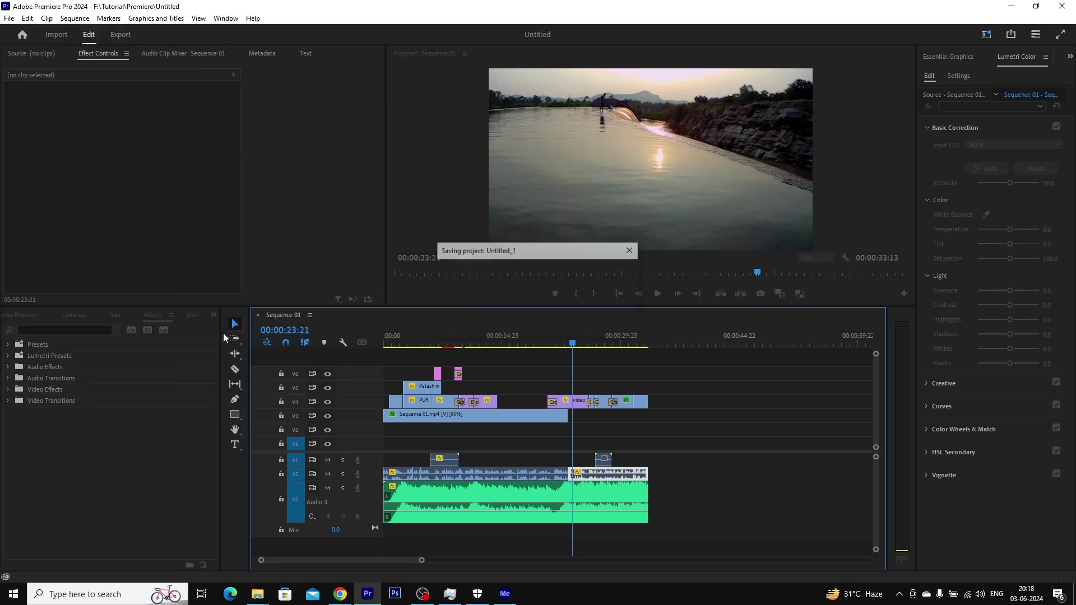
- Switch to Adobe Media Encoder and review the output formats available for the second queued Sequence 01 item
{"action": "left_click", "coordinate": [504, 596]}
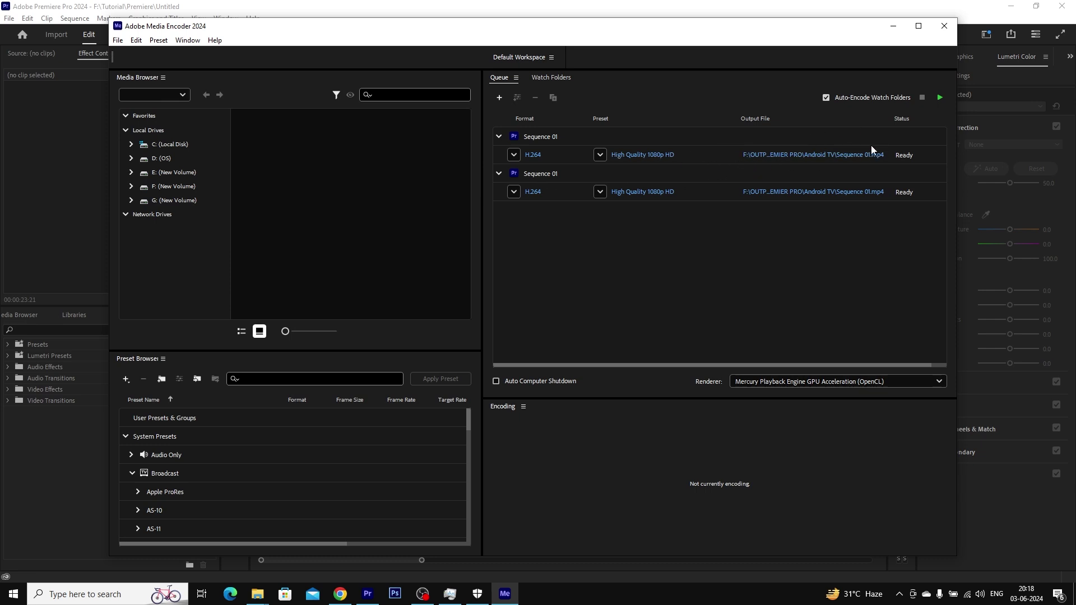
{"action": "left_click", "coordinate": [513, 191]}
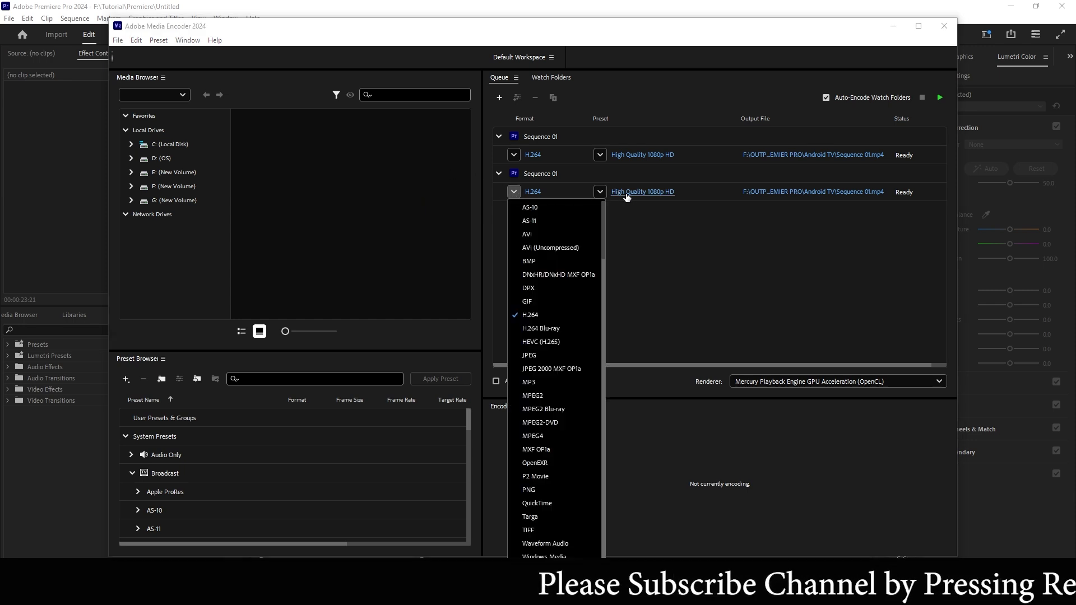
{"action": "left_click", "coordinate": [733, 255]}
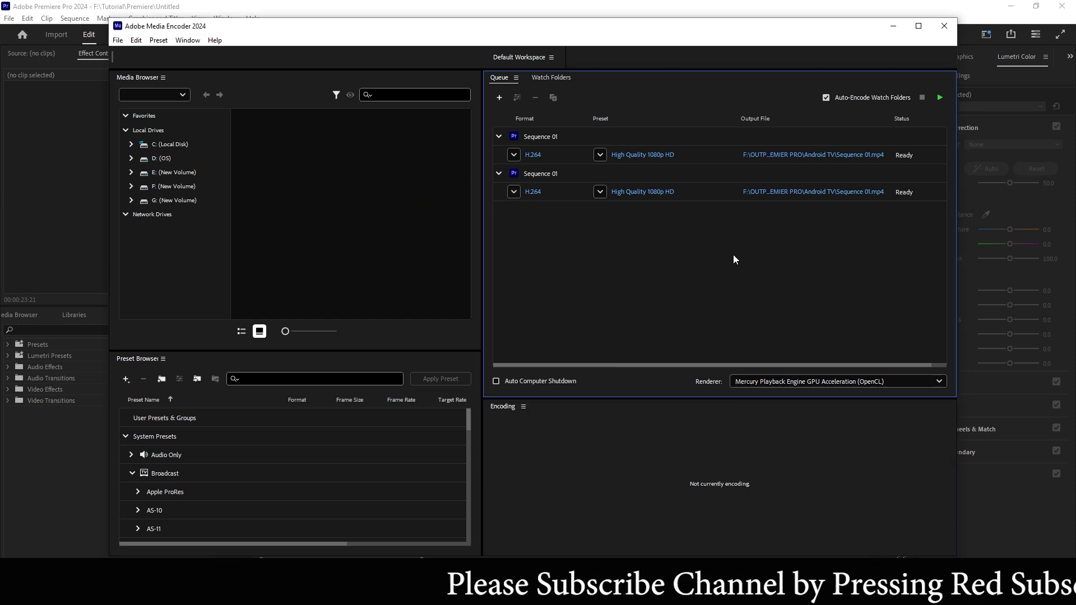
- Review the H.264 presets offered for the second queued item and in the first item's export settings, leaving both unchanged
{"action": "left_click", "coordinate": [599, 192]}
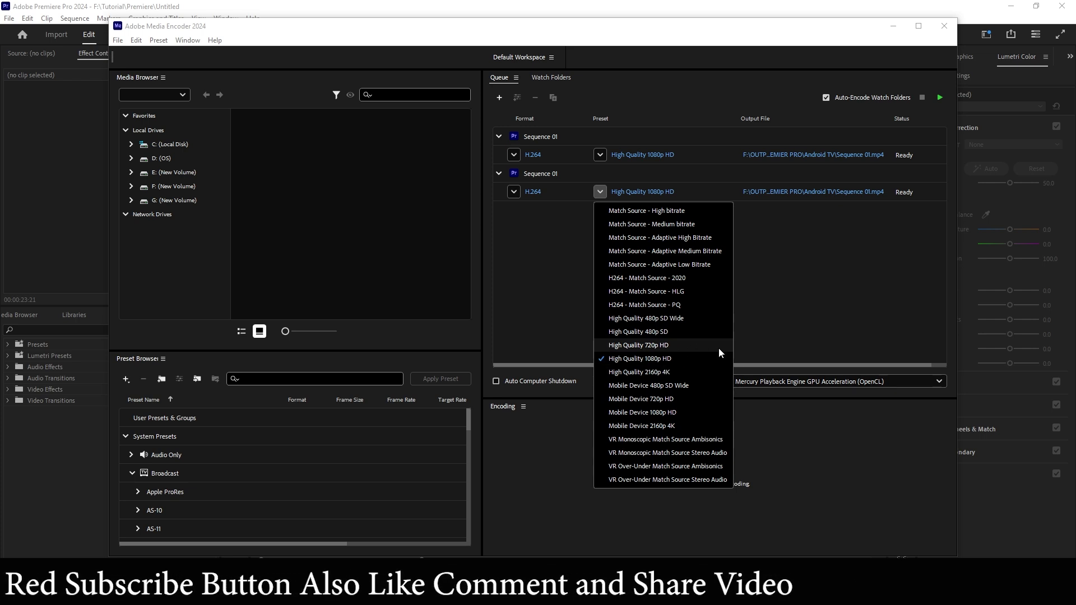
{"action": "left_click", "coordinate": [762, 307]}
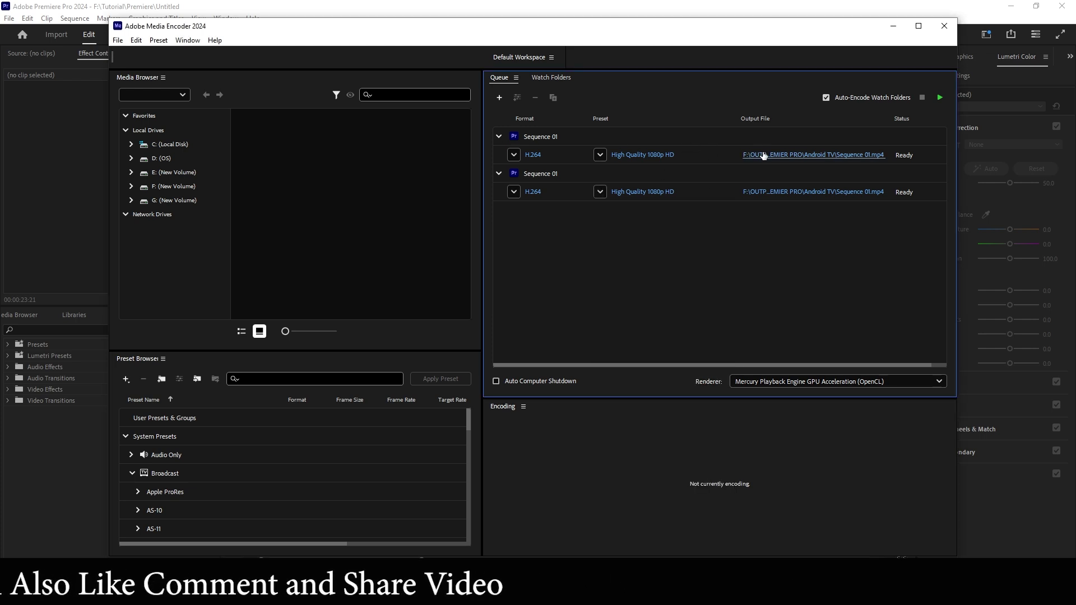
{"action": "left_click", "coordinate": [621, 155]}
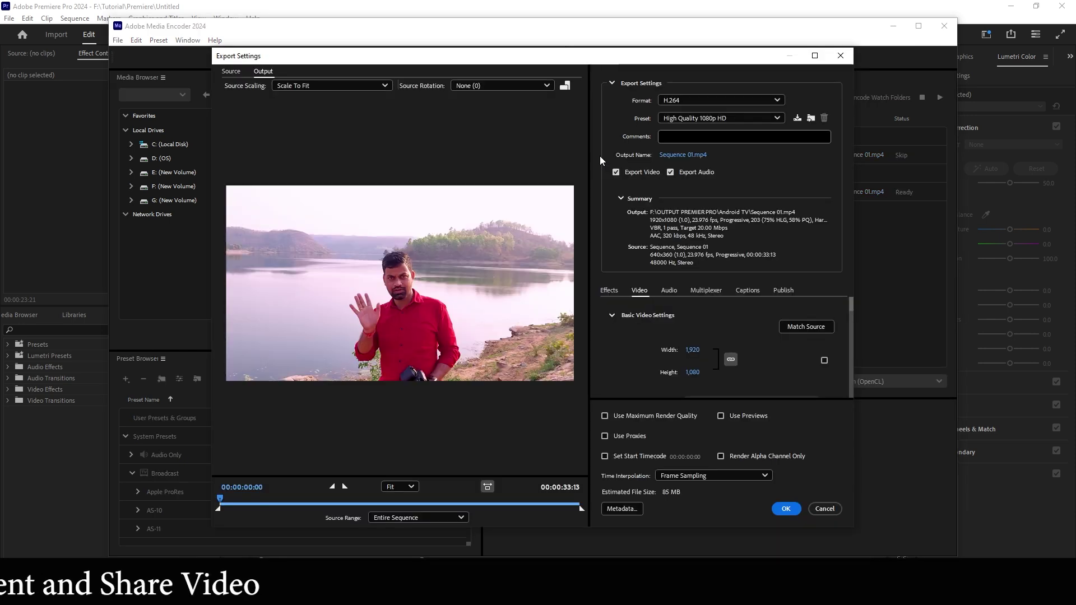
{"action": "left_click", "coordinate": [711, 118]}
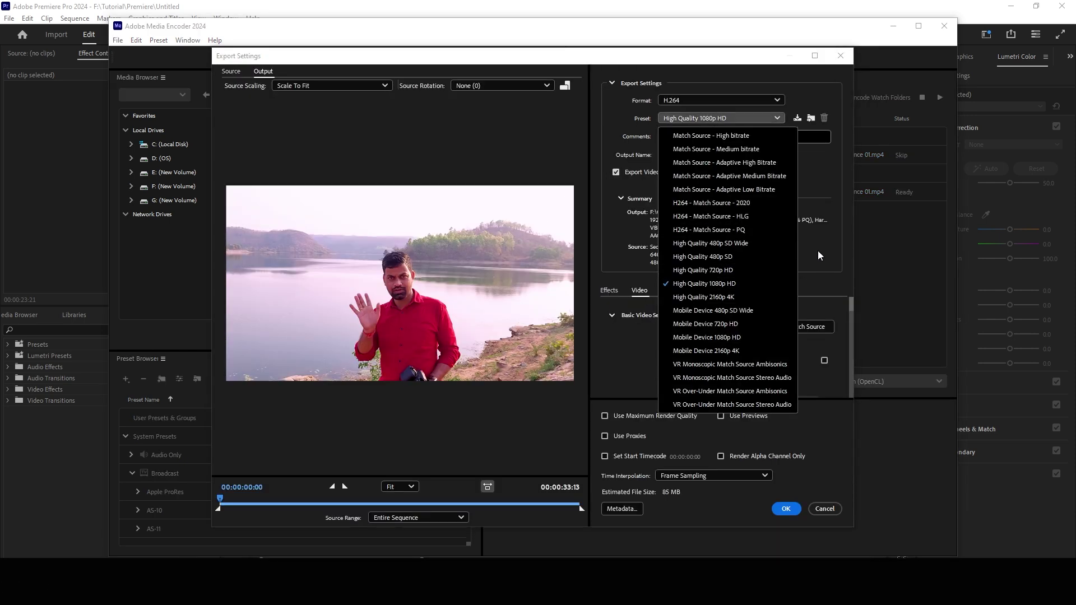
{"action": "left_click", "coordinate": [841, 56]}
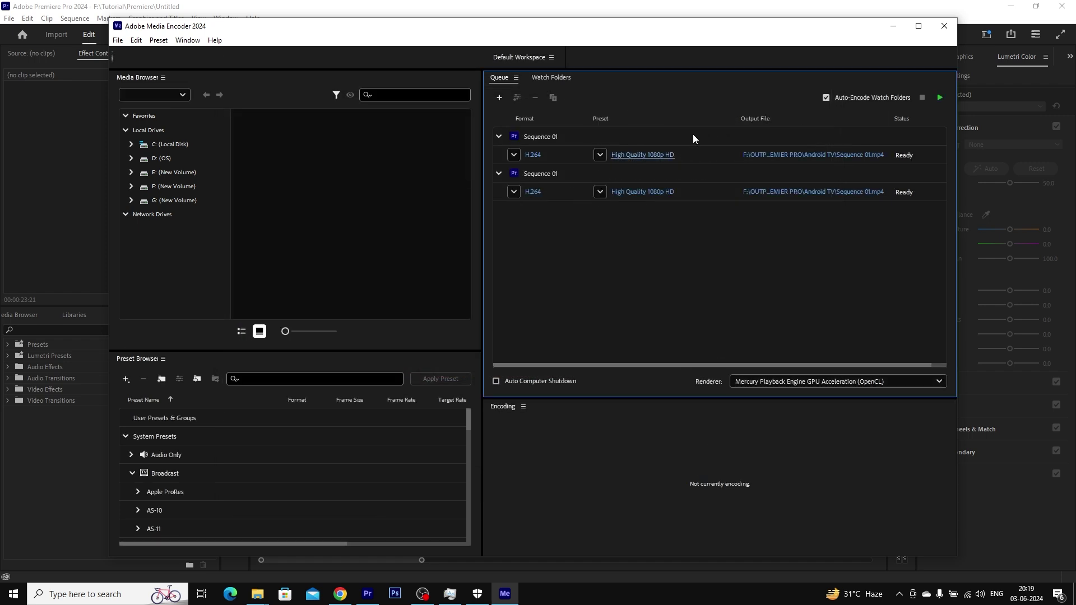
- Start encoding the two queued Sequence 01 items
{"action": "left_click", "coordinate": [940, 98]}
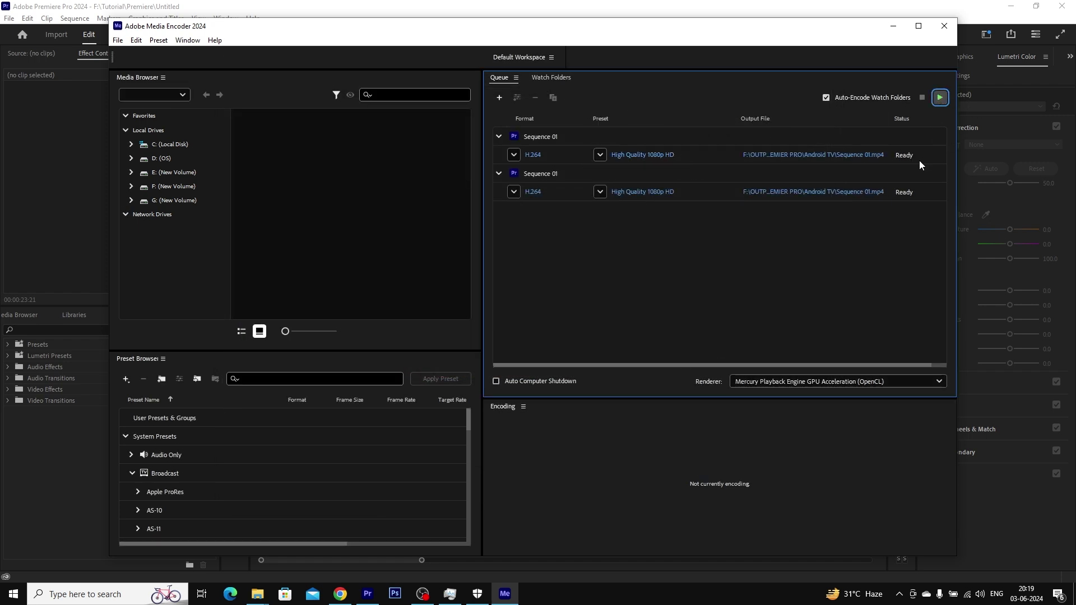